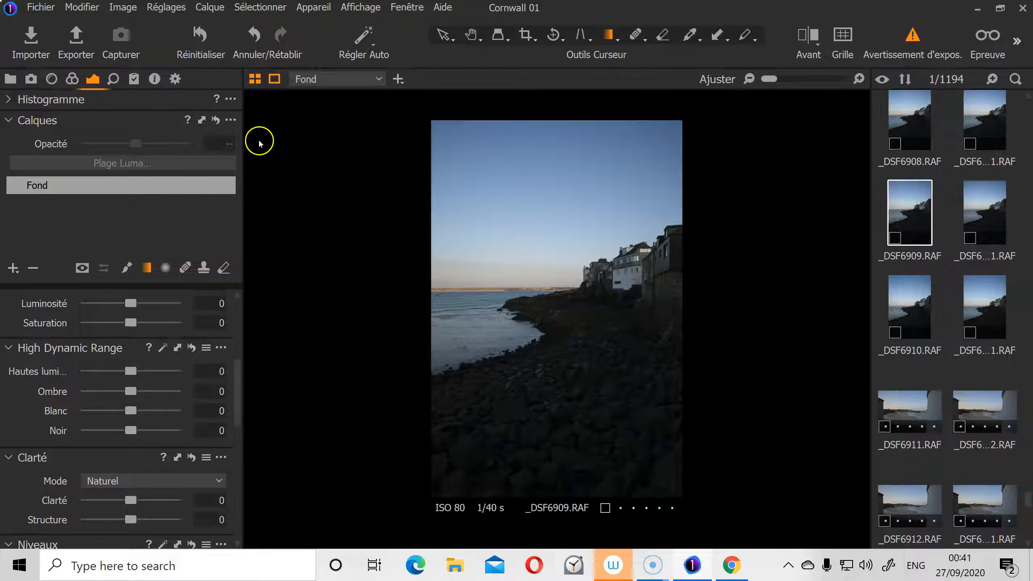
Review the highlight and shadow exposure warning settings in the exposure preferences.
click(77, 4)
click(126, 88)
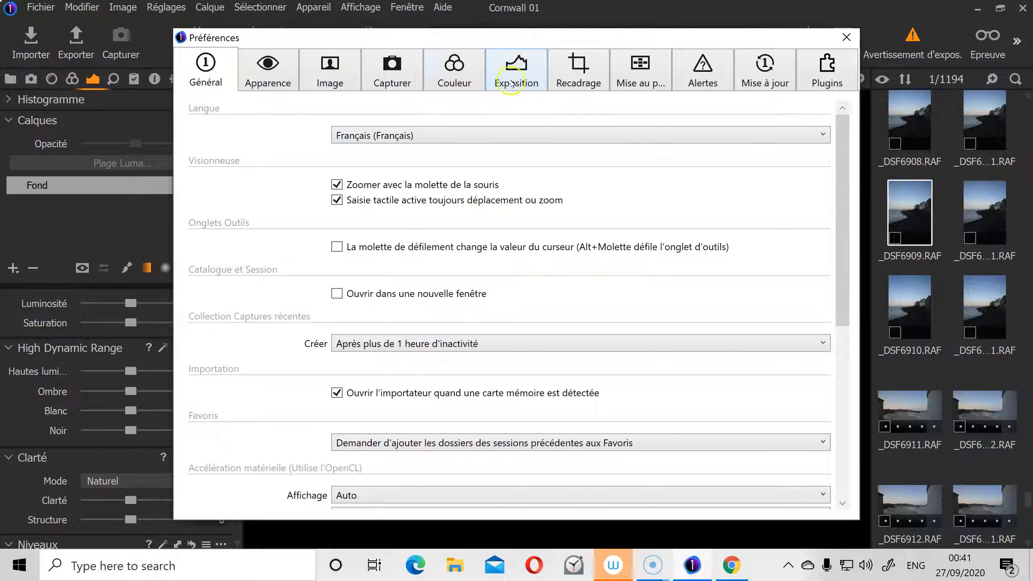
click(512, 84)
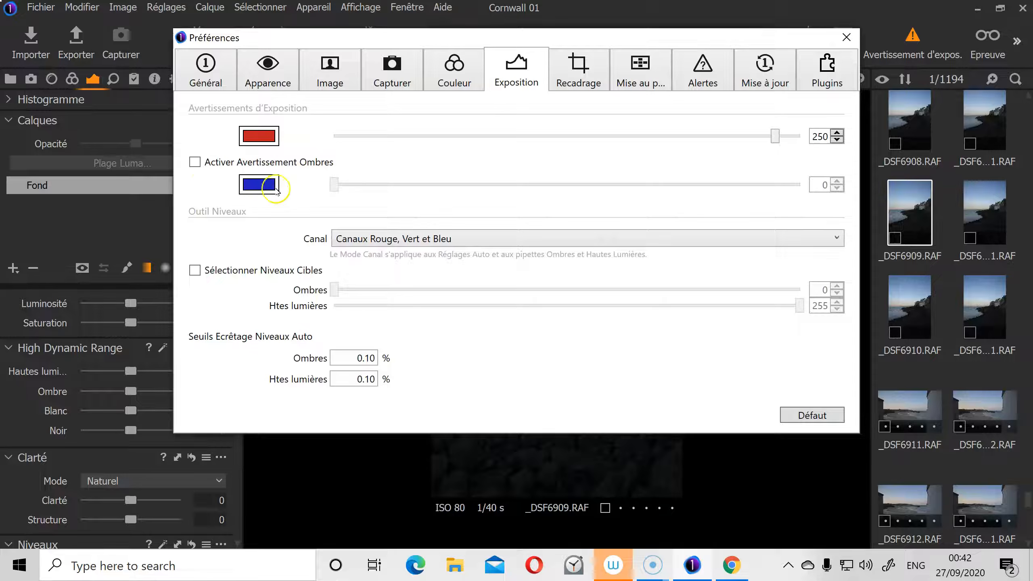
click(847, 37)
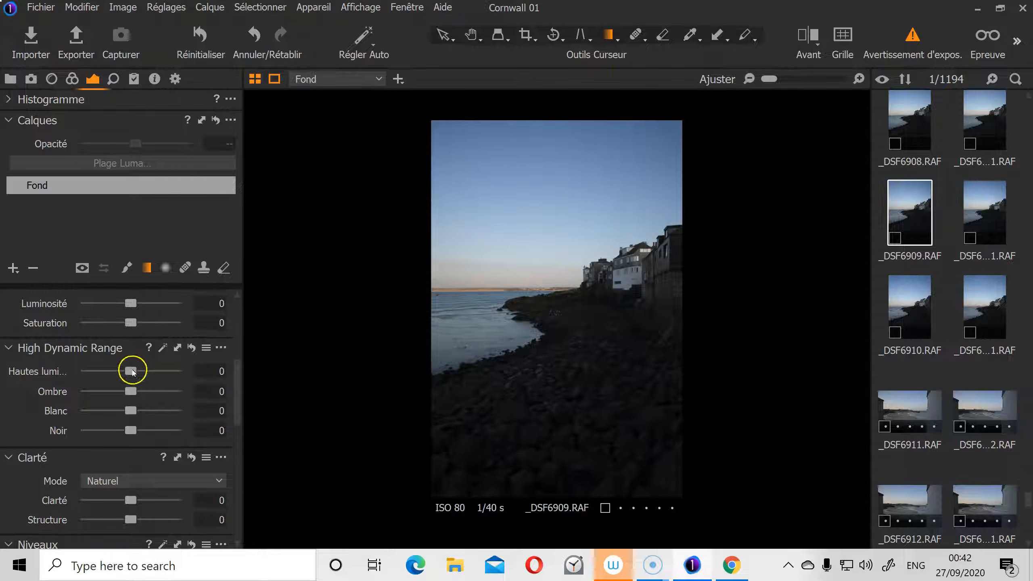
Sweep the photo's exposure adjustment up and down, ending at -4.
scroll(133, 369, up, 3)
scroll(136, 371, up, 3)
scroll(151, 402, down, 1)
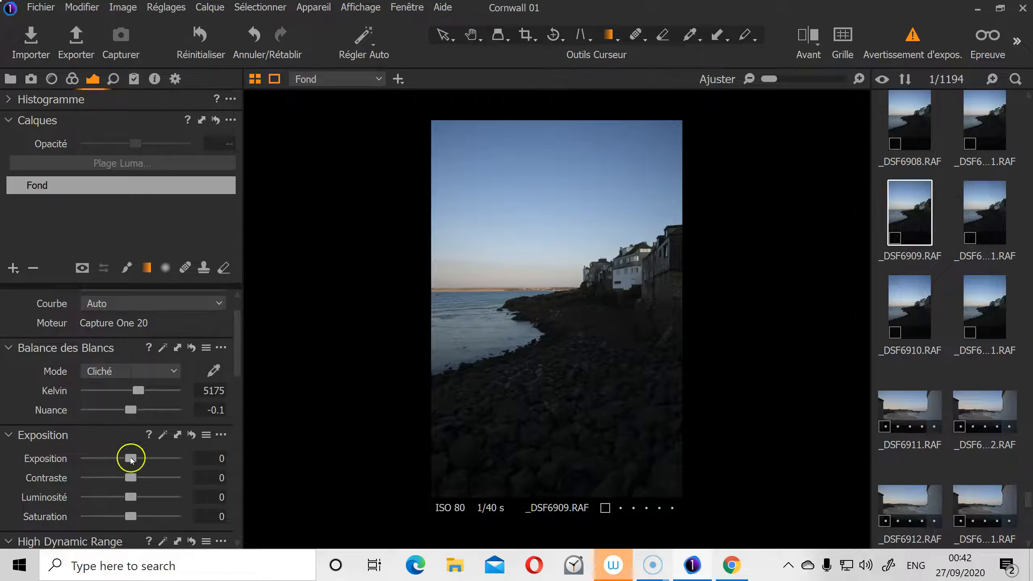
drag(132, 458, 315, 480)
drag(171, 455, 6, 430)
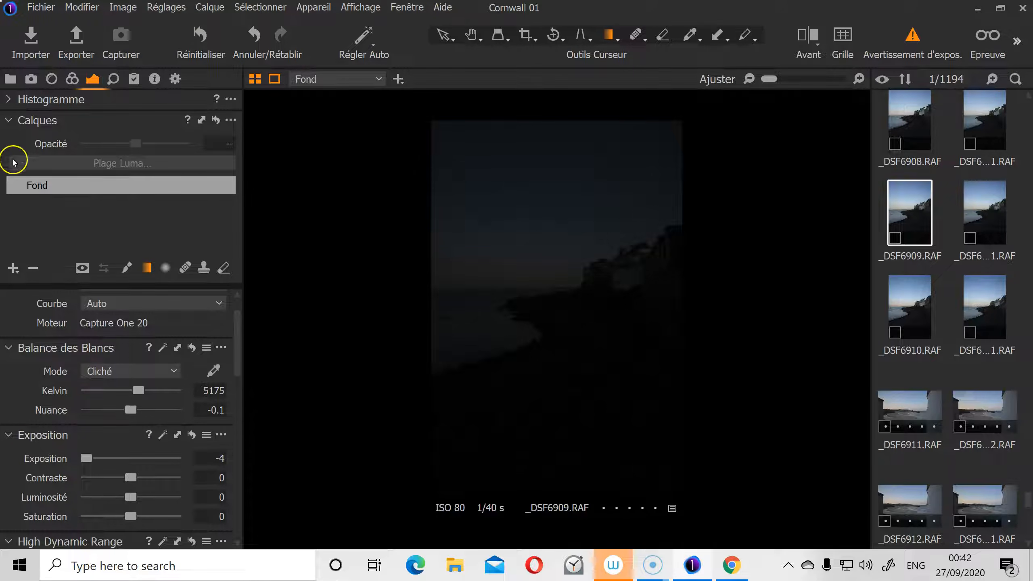
Expand the histogram and enable the shadow warning (Activer Avertissement Ombres) in the exposure preferences.
click(9, 99)
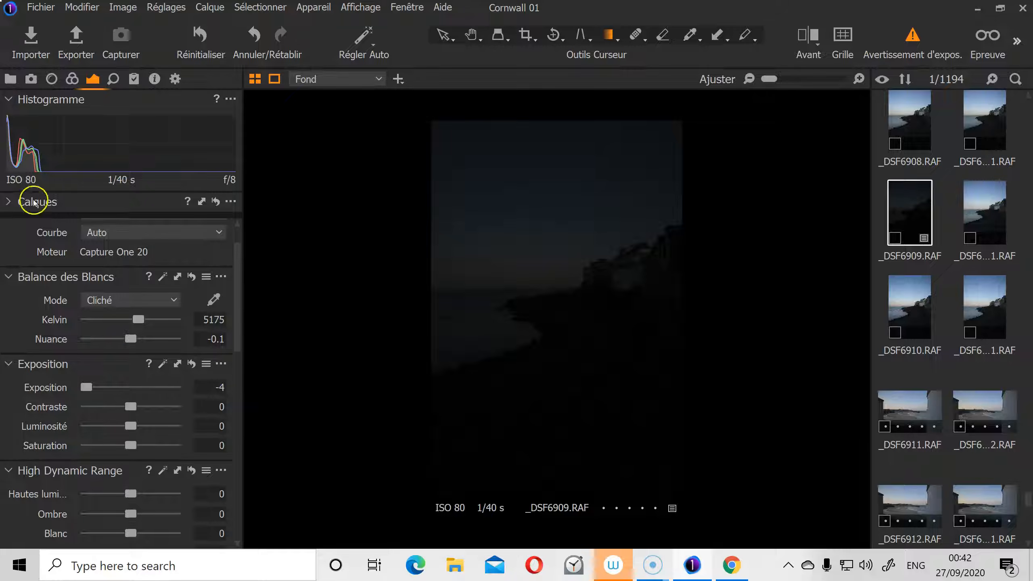
scroll(122, 316, up, 1)
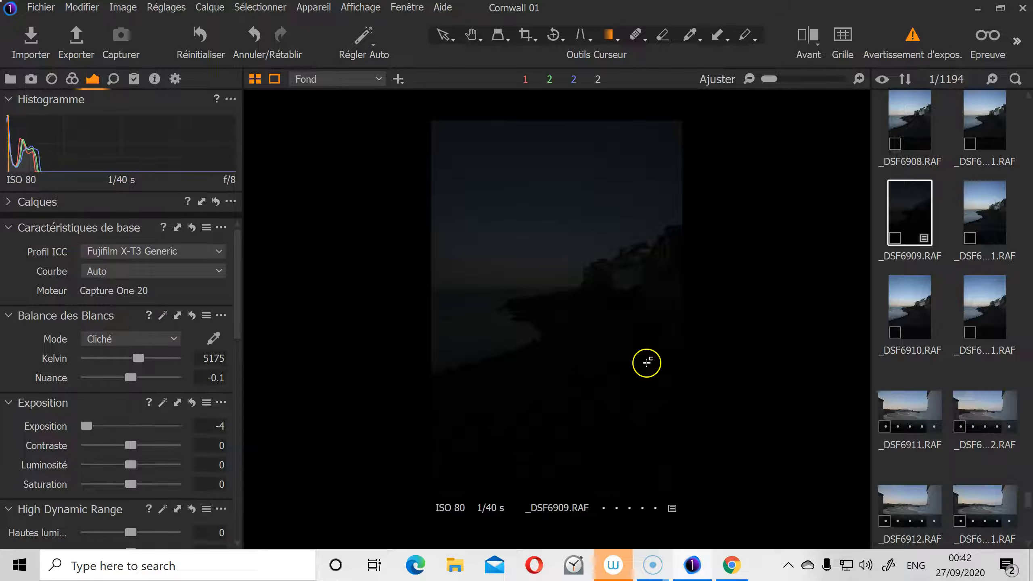
click(82, 7)
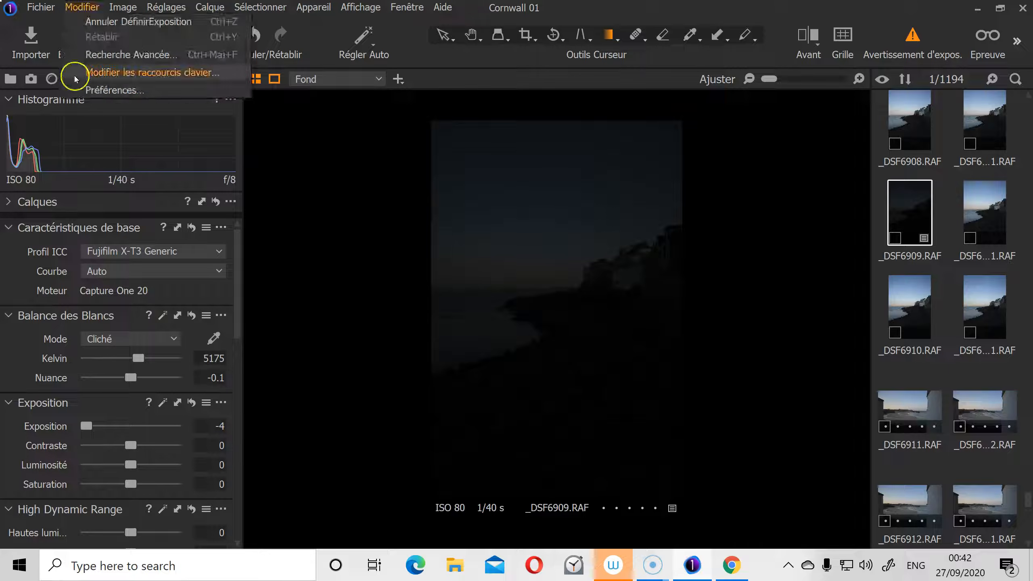
click(104, 87)
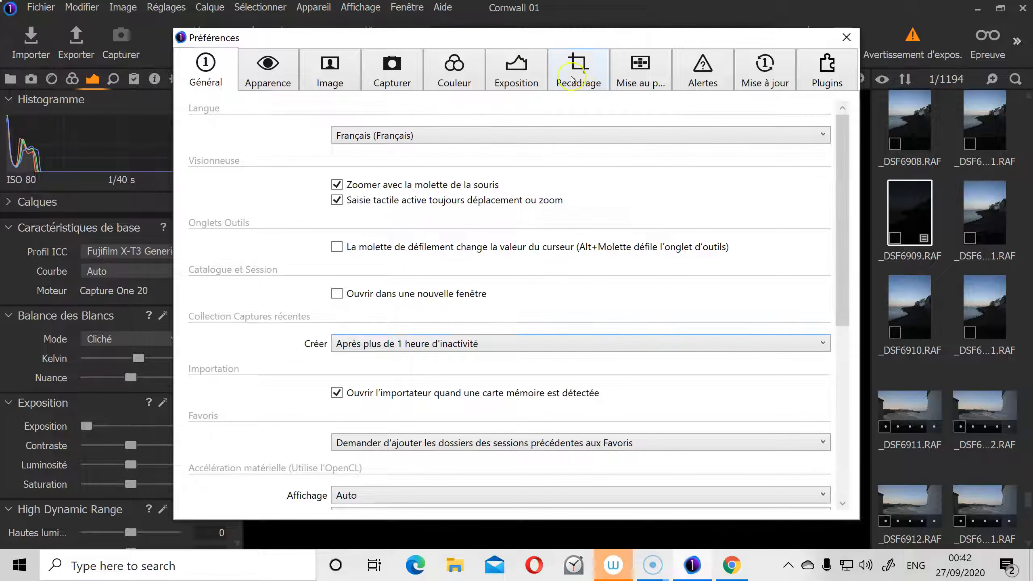
click(514, 63)
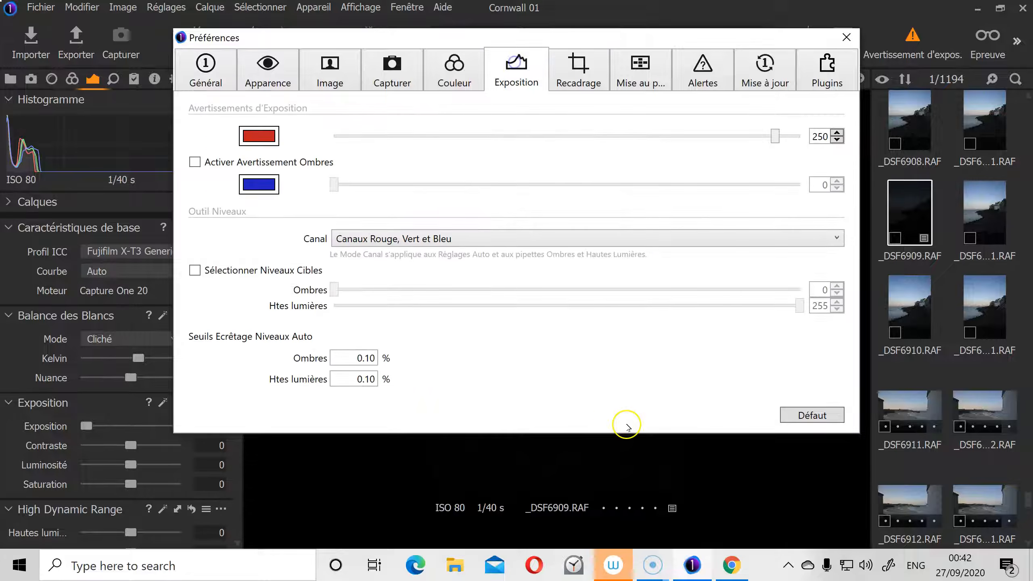
click(195, 162)
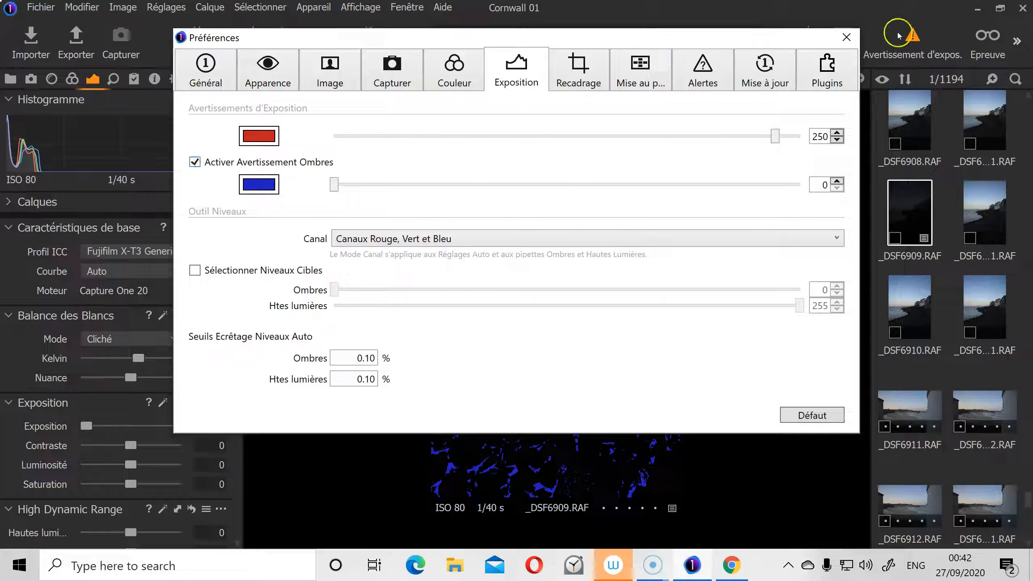
click(846, 37)
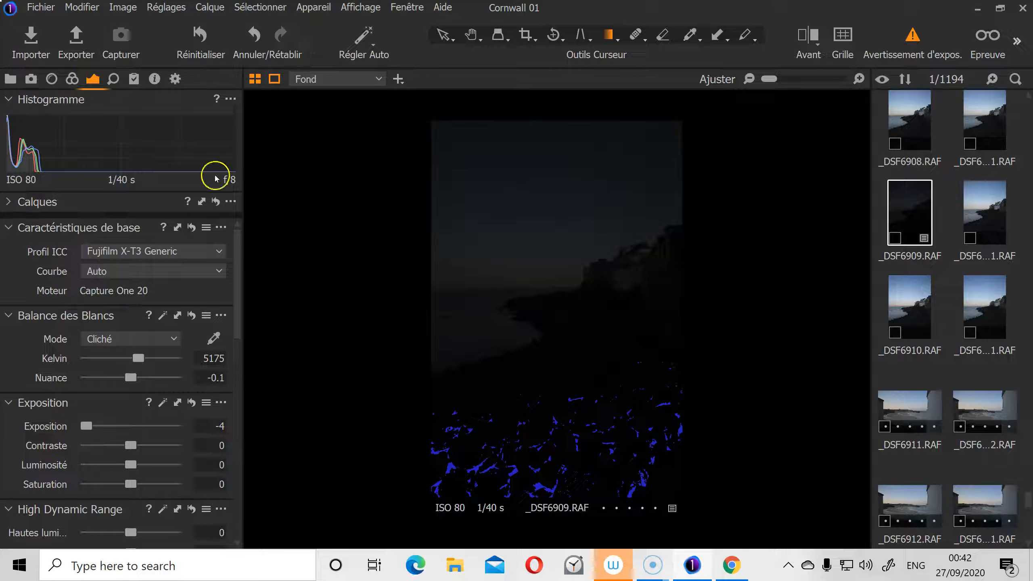
Set the shadow warning threshold to 4 in the exposure preferences.
click(82, 6)
click(107, 86)
click(486, 83)
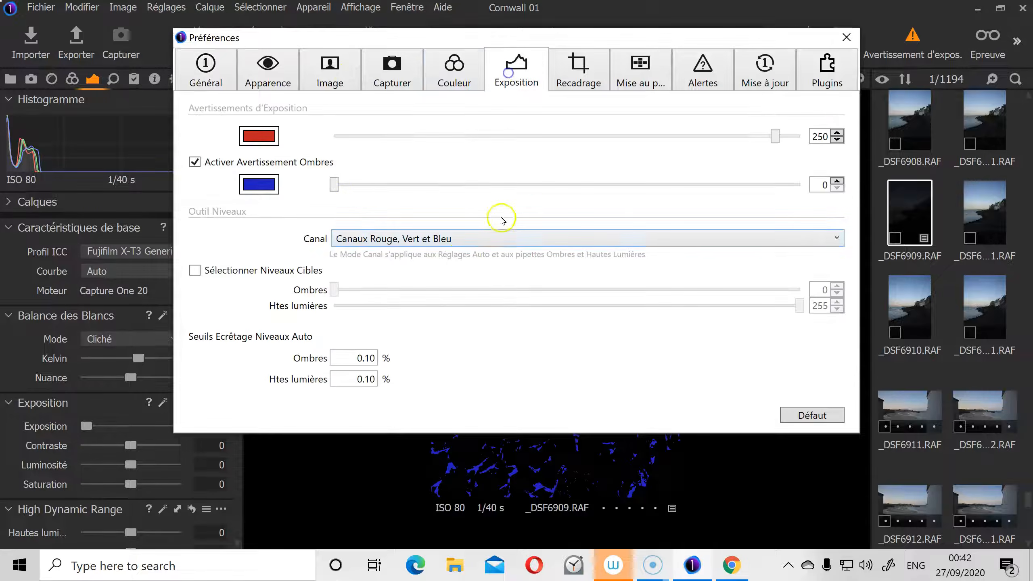
drag(333, 186, 371, 187)
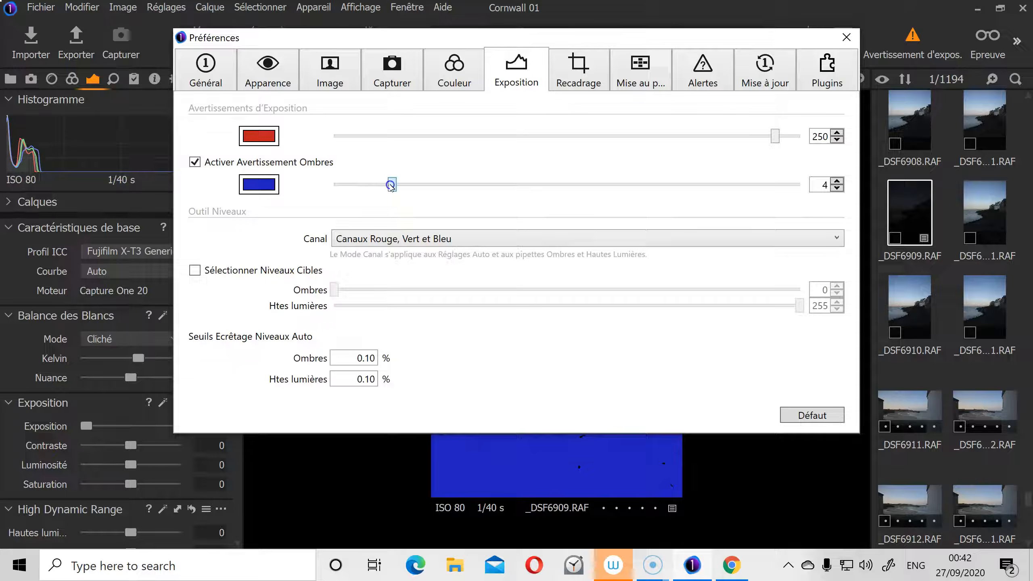
drag(754, 38, 715, 123)
click(818, 115)
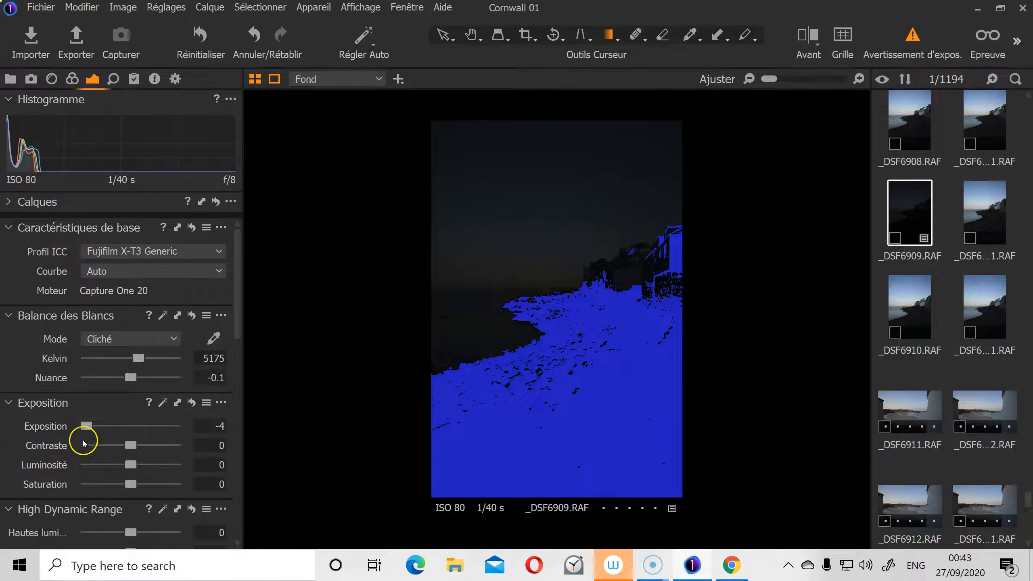
Reset the photo's exposure to 0.
double_click(86, 427)
mouse_move(131, 426)
mouse_down()
mouse_move(157, 427)
mouse_move(147, 428)
mouse_up()
double_click(147, 427)
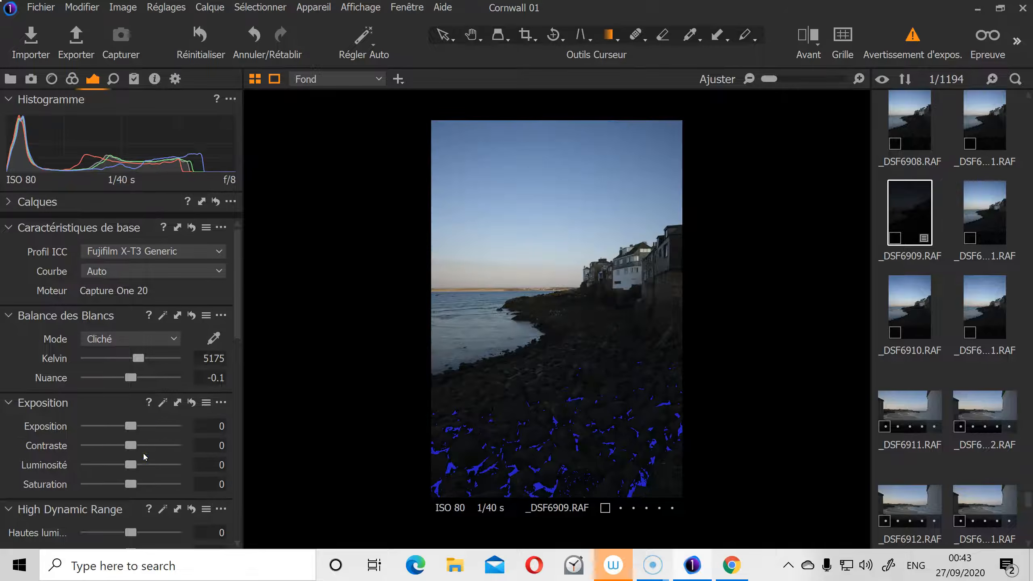
Set the High Dynamic Range values to Ombre 63, Noir 27 and Hautes lumières -50, and compare the photo before and after.
scroll(161, 443, down, 2)
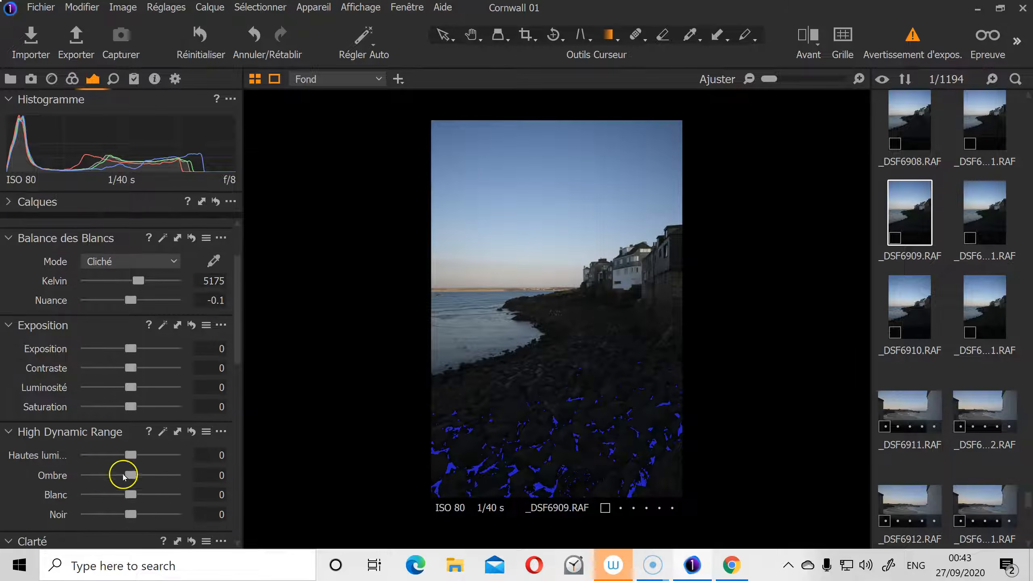
drag(129, 475, 158, 474)
drag(131, 514, 146, 513)
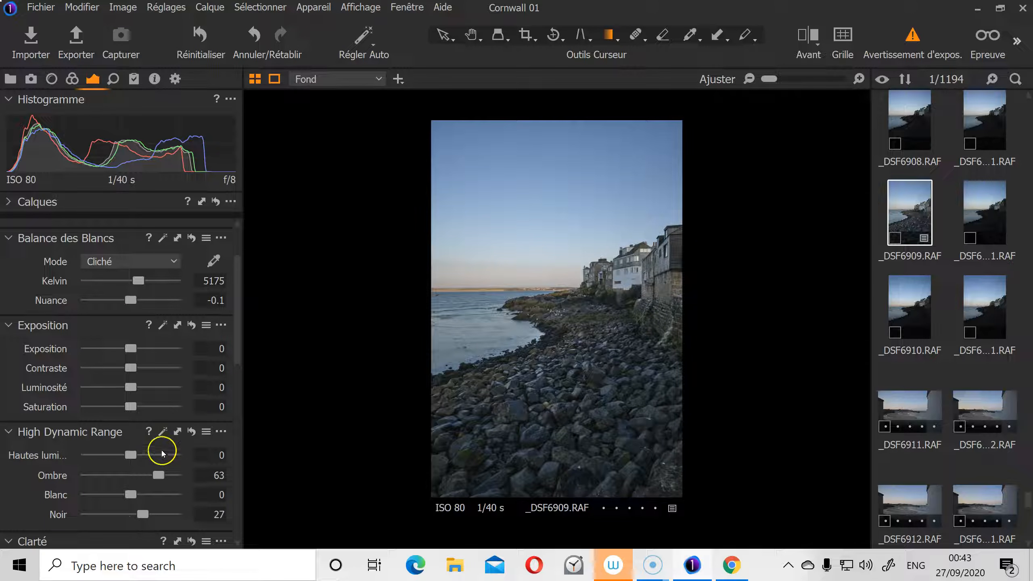
drag(131, 456, 109, 455)
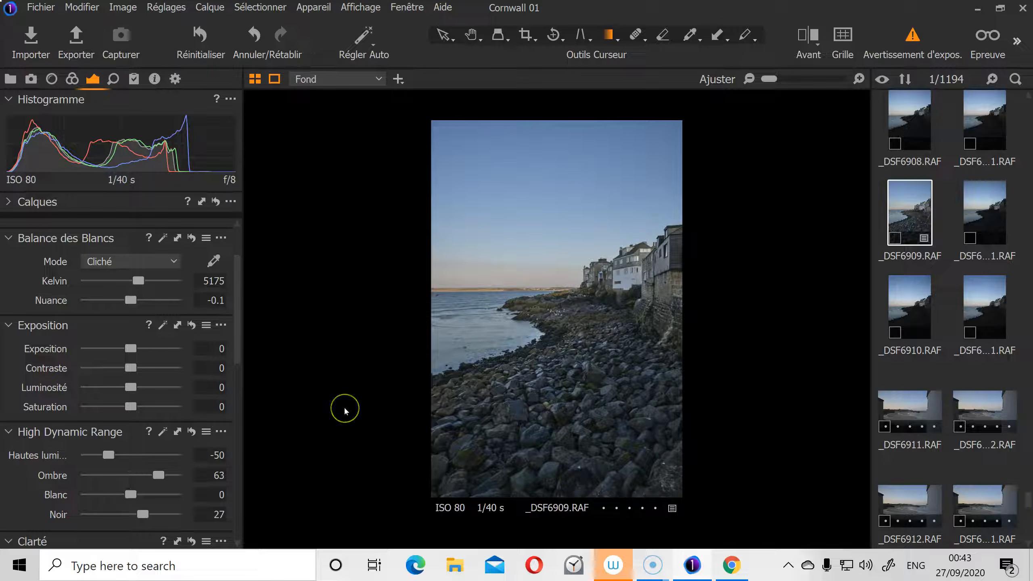
key(y)
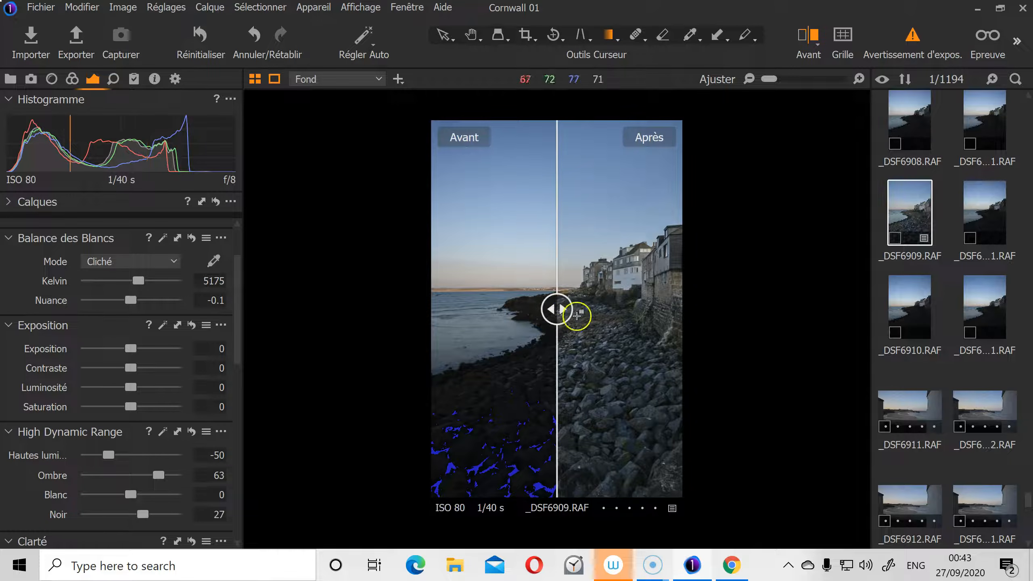
drag(556, 308, 304, 324)
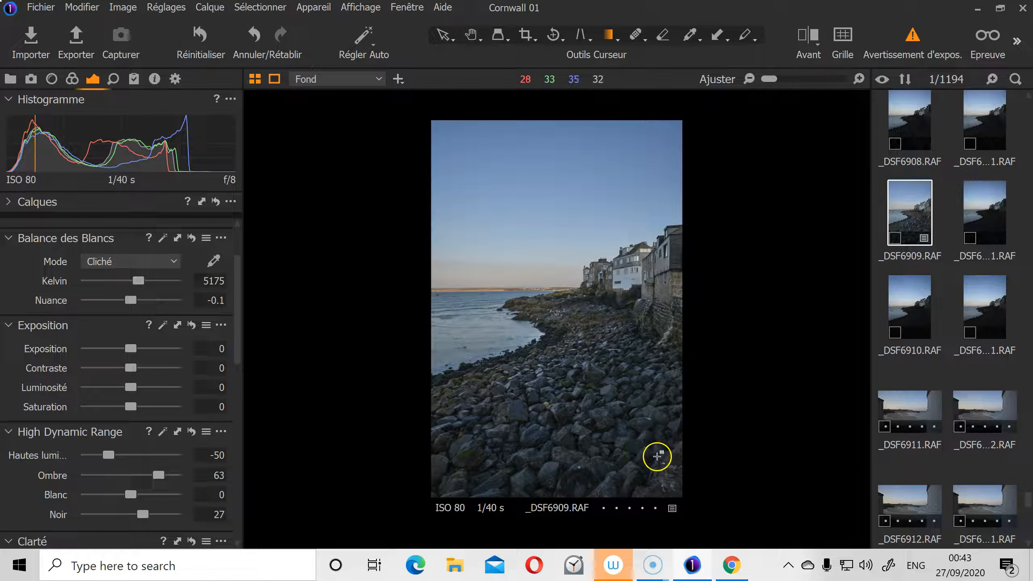
Raise the photo's saturation to 17.
drag(131, 406, 140, 406)
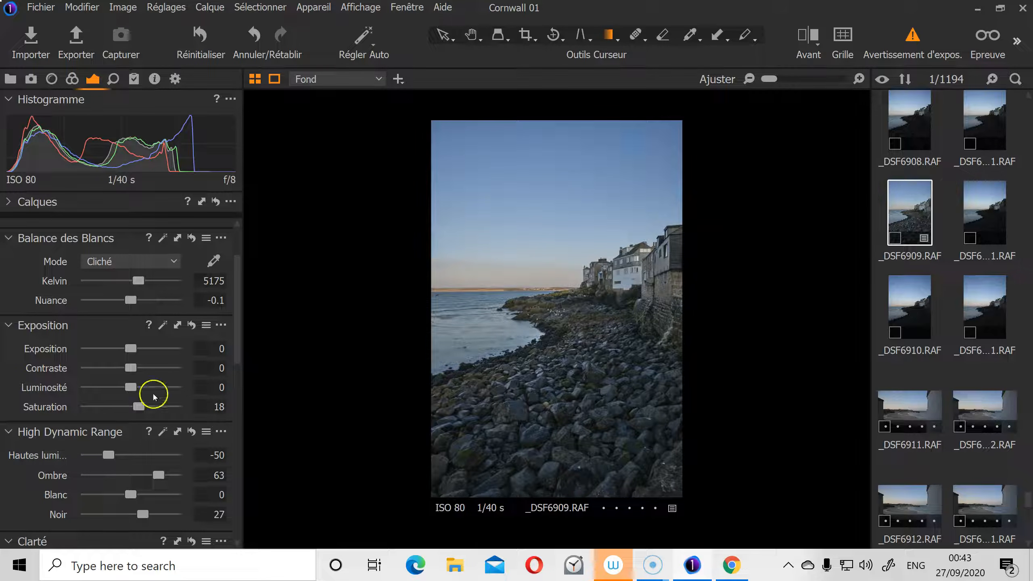
drag(134, 406, 138, 406)
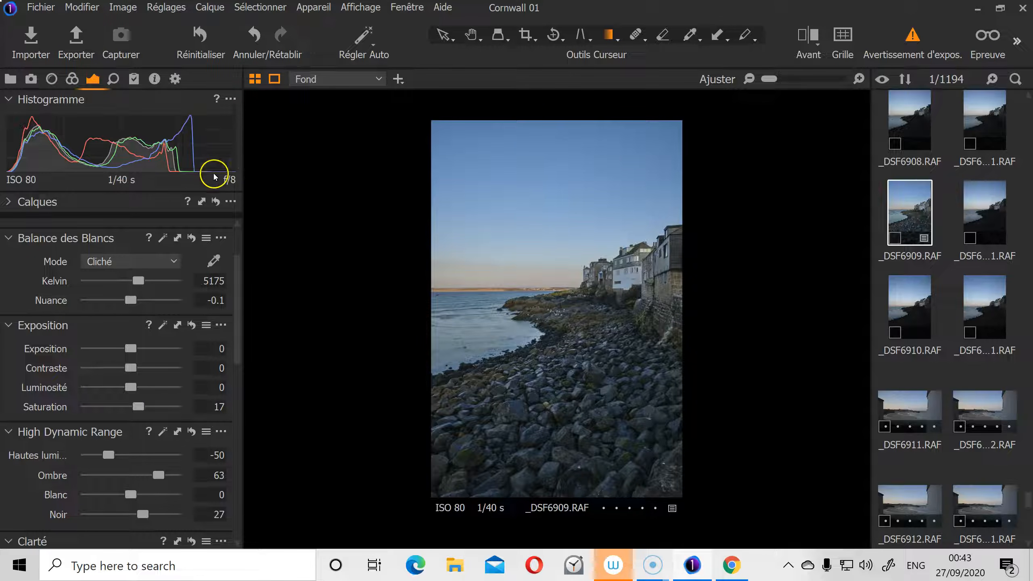
Set the highlight point of the RVB levels to 199 and shift the midtone point to slightly darken the photo.
scroll(221, 297, up, 2)
scroll(221, 297, down, 6)
scroll(219, 301, up, 6)
scroll(219, 302, down, 4)
scroll(218, 303, down, 5)
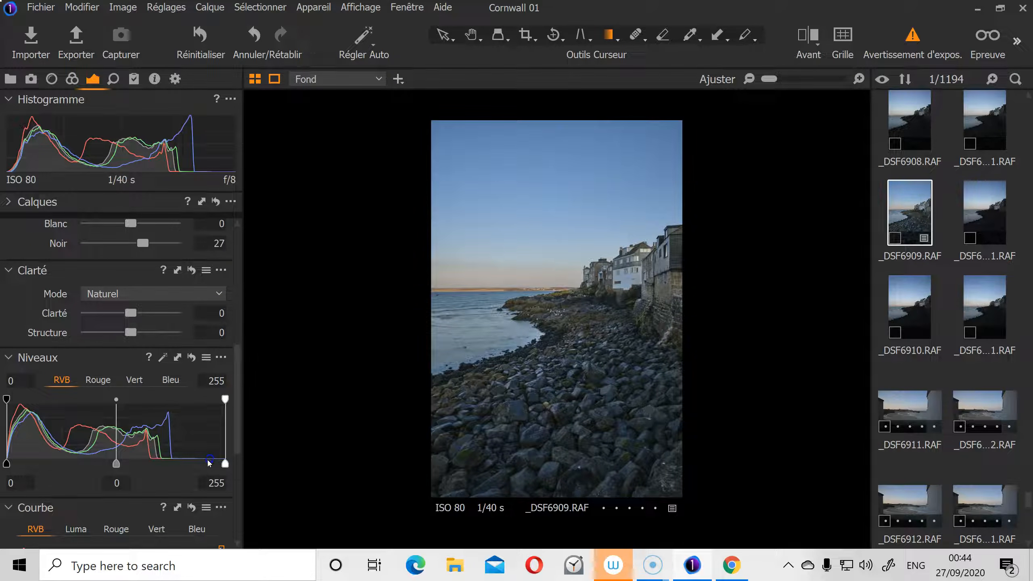
drag(222, 464, 177, 463)
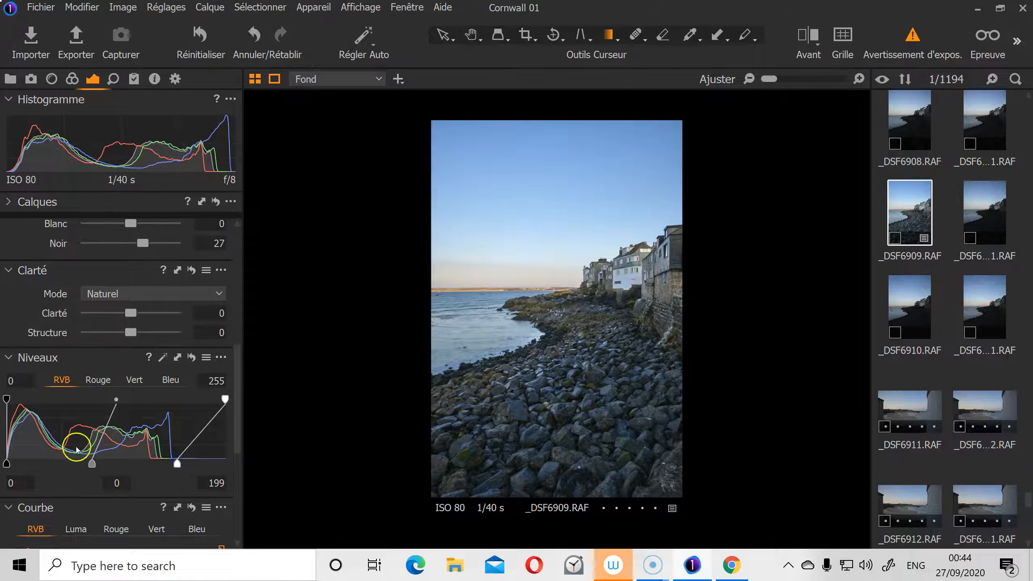
drag(92, 464, 115, 464)
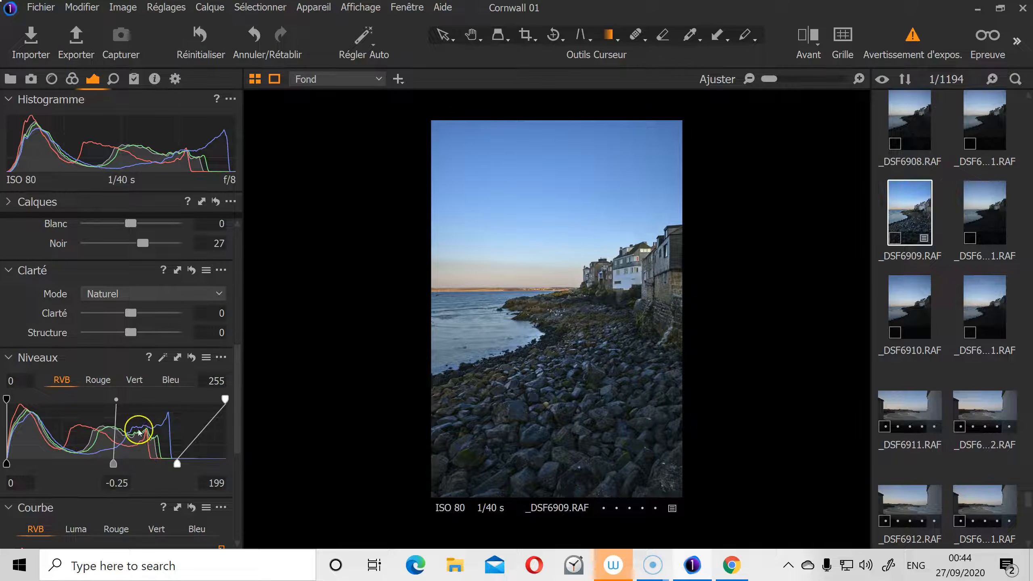
drag(112, 463, 103, 464)
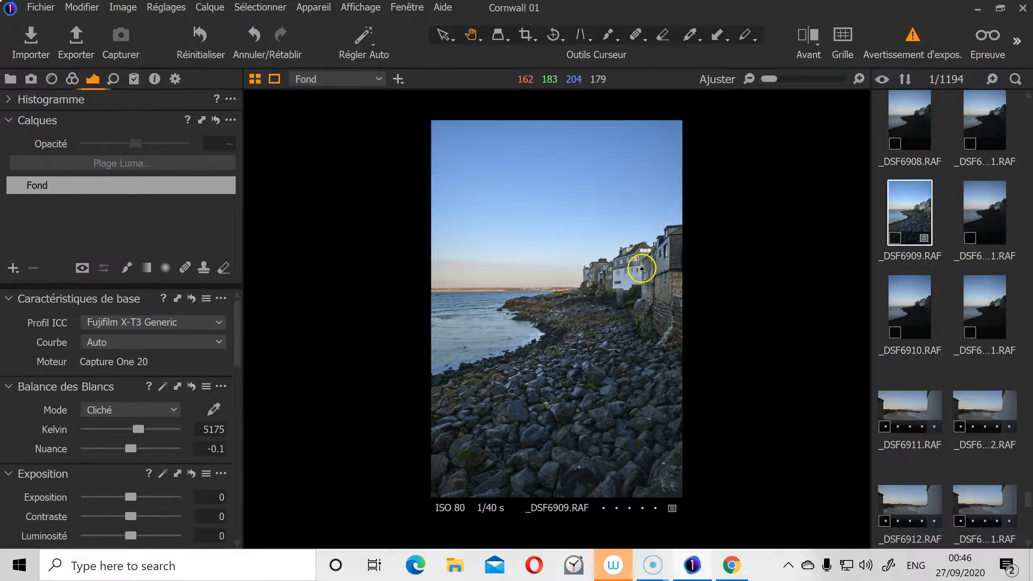
Lower the photo's exposure to -1.89 to recover the overexposed window on the houses.
click(642, 268)
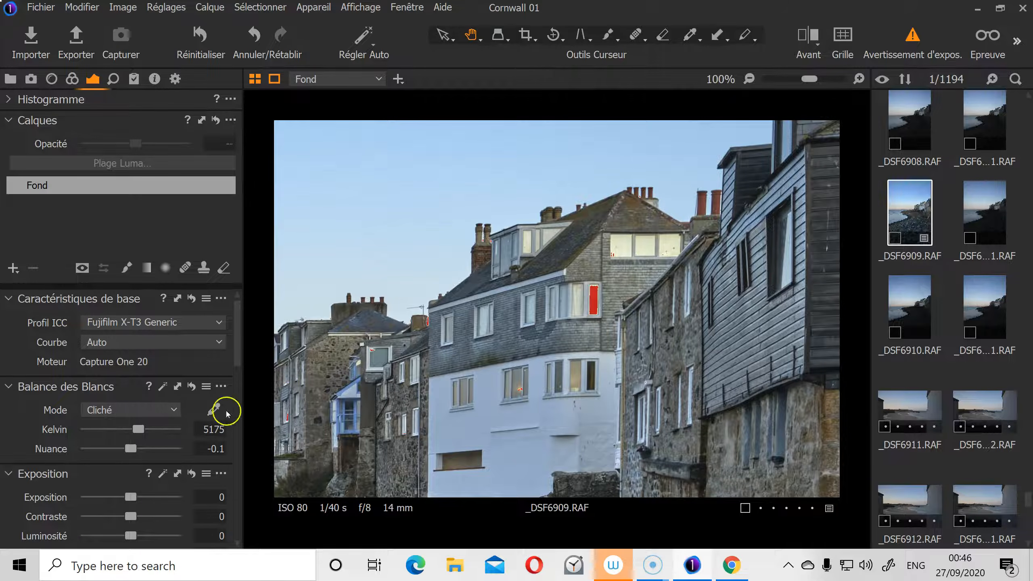
scroll(204, 405, down, 5)
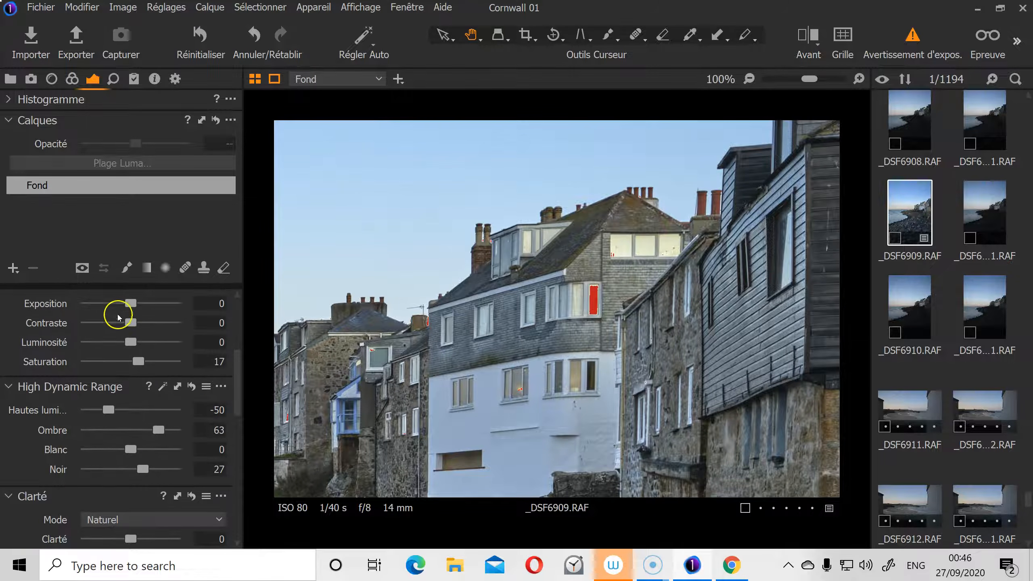
drag(130, 305, 116, 305)
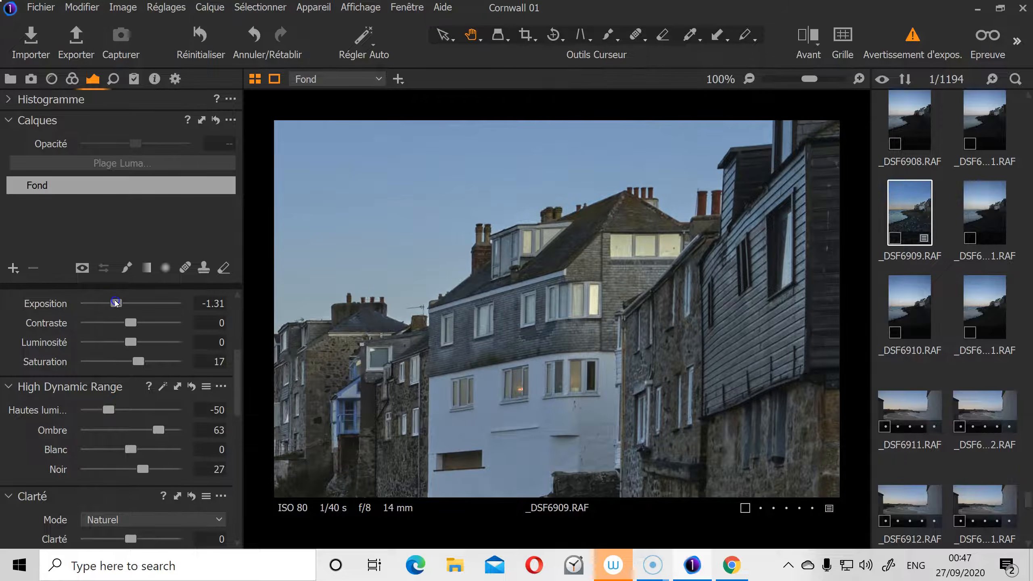
drag(116, 303, 109, 303)
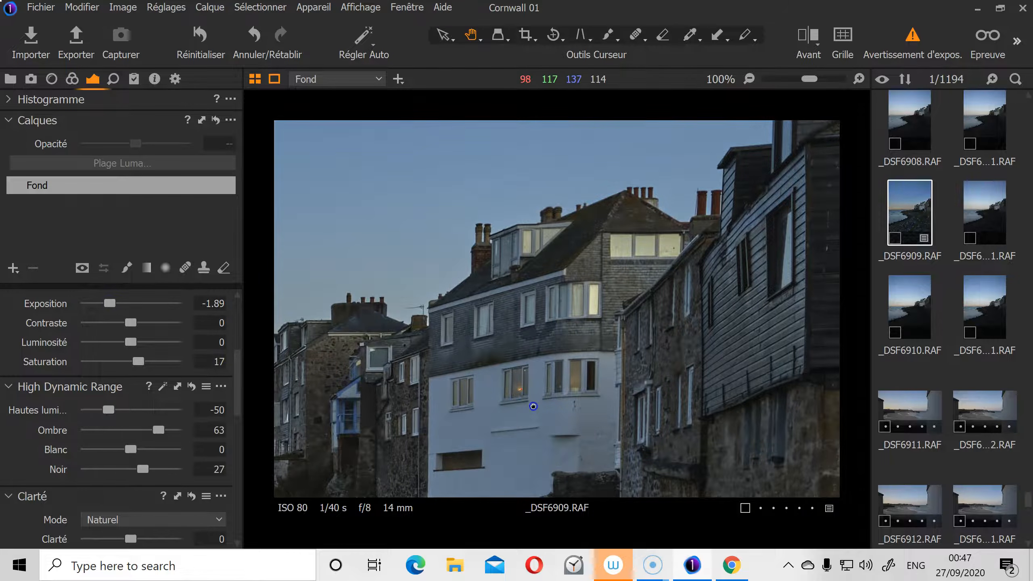
double_click(498, 395)
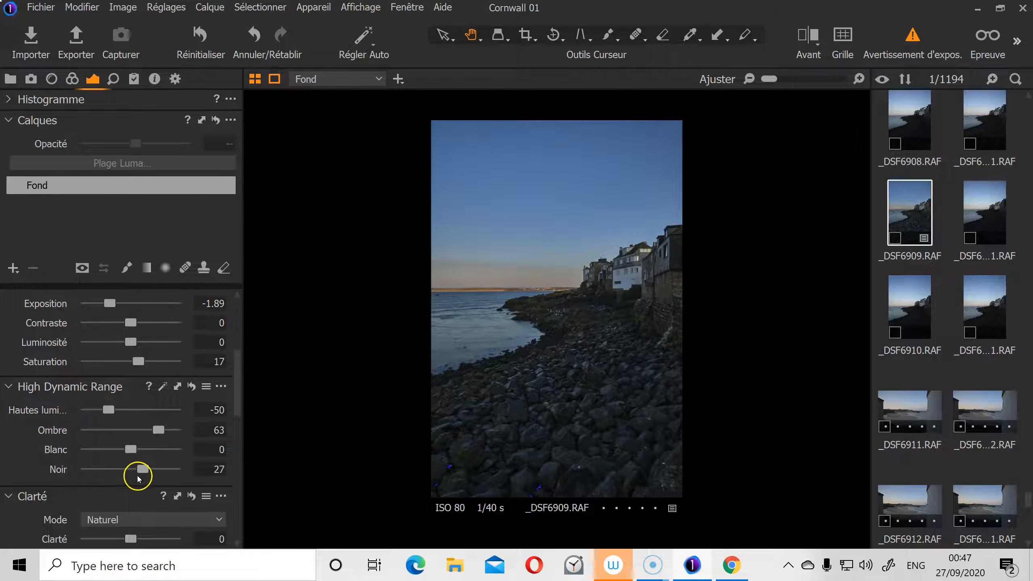
Set Blanc to 94 and Luminosité to 32, and expand the histogram to check the tones.
drag(130, 449, 172, 449)
drag(131, 342, 159, 340)
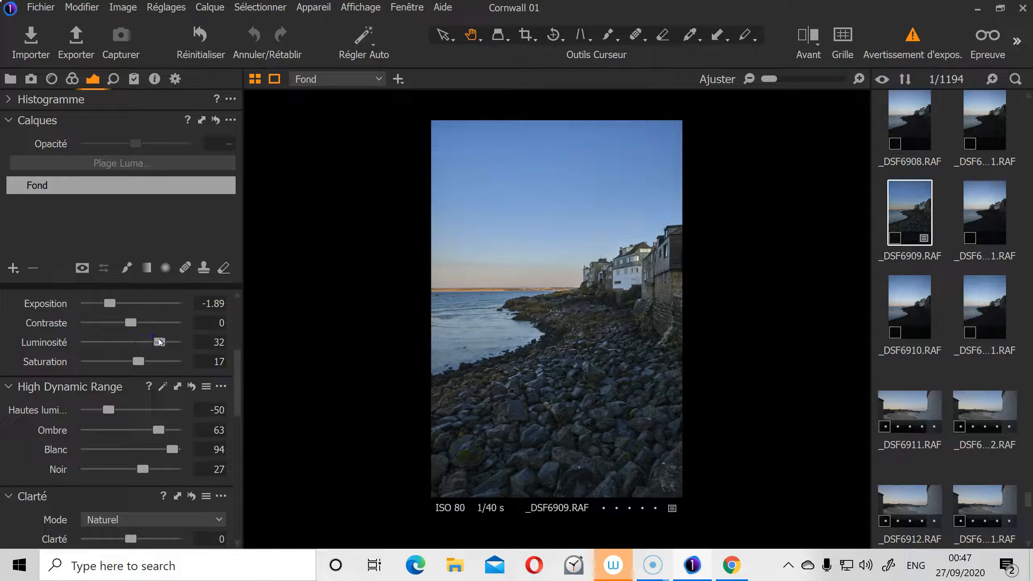
click(10, 100)
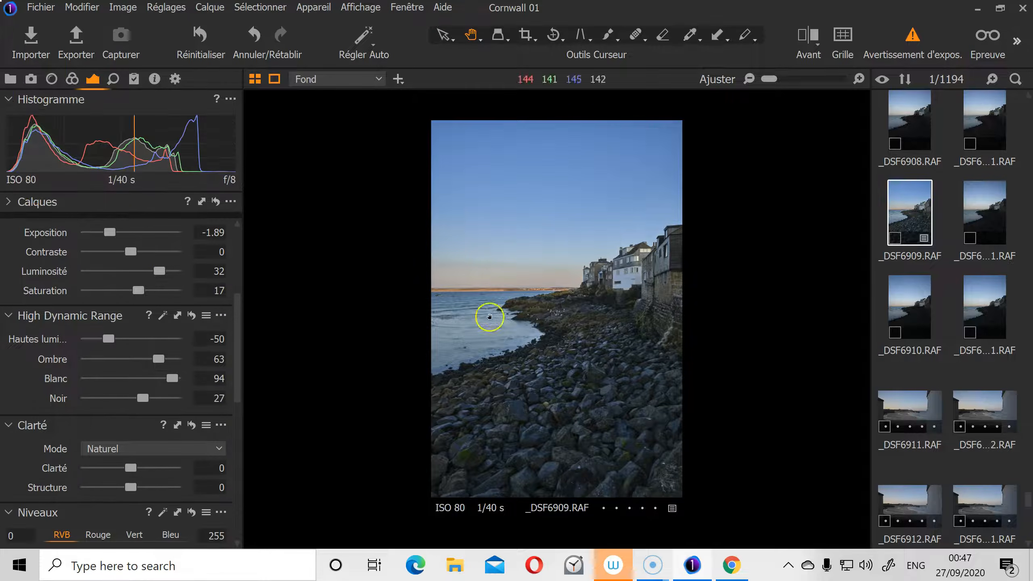
drag(634, 277, 592, 312)
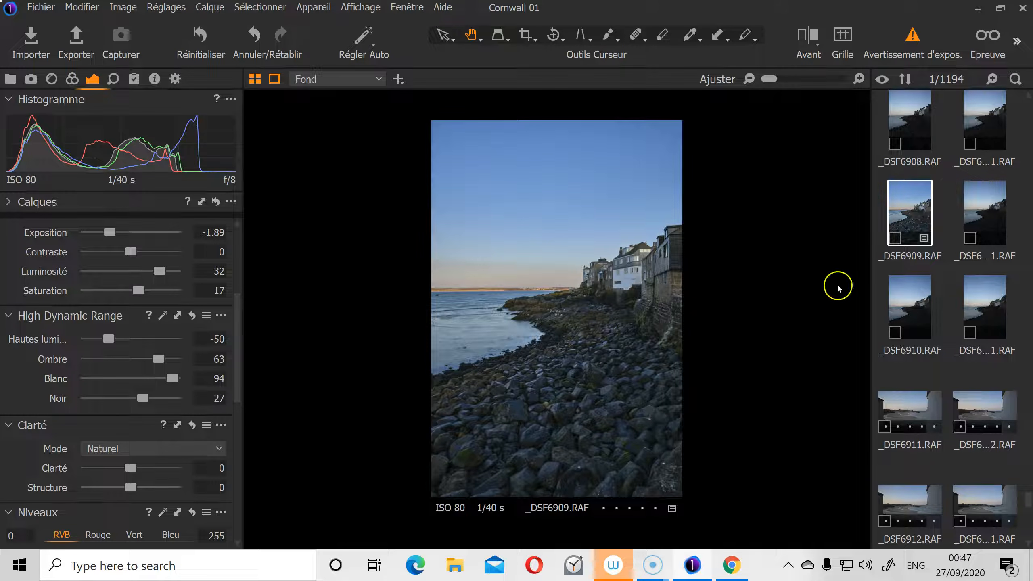
Preview the edited photo full screen in a paused slideshow, and close the slideshow.
click(372, 7)
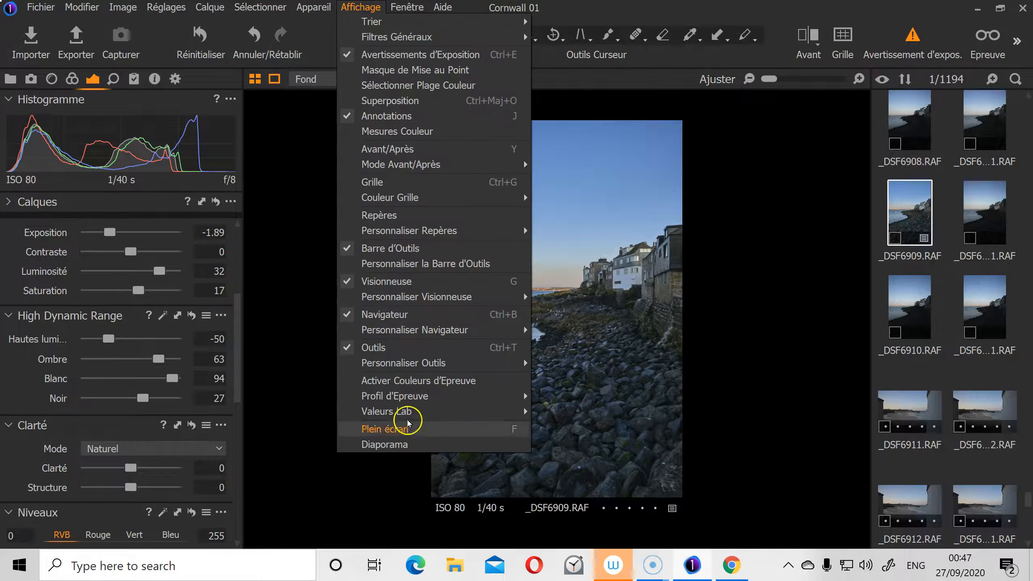
click(408, 447)
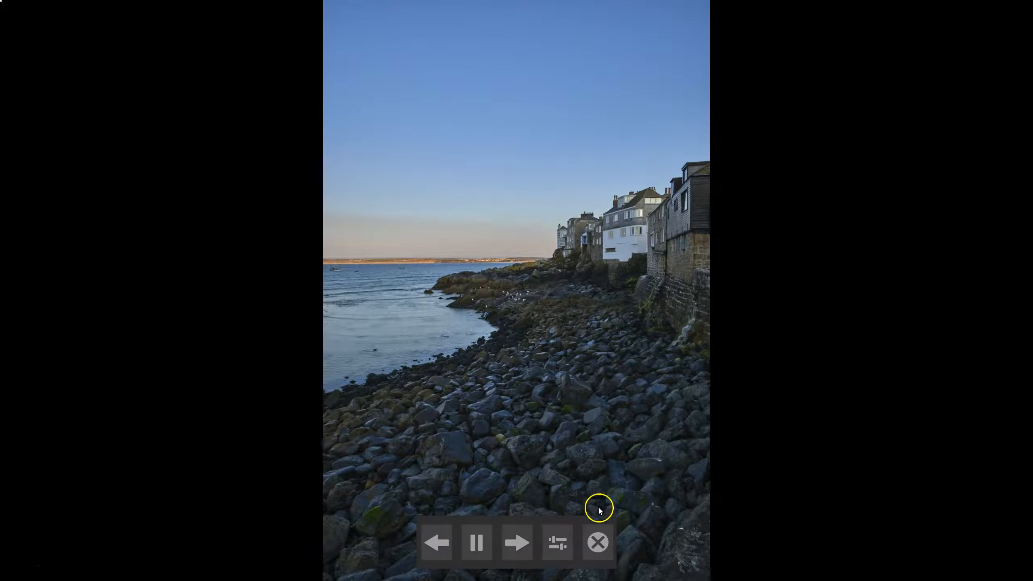
click(481, 542)
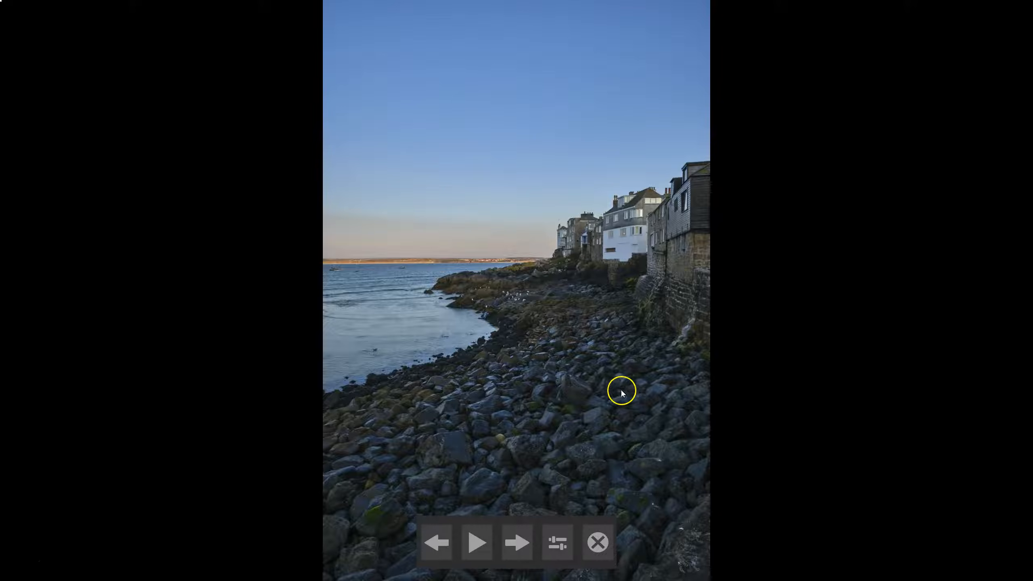
click(598, 545)
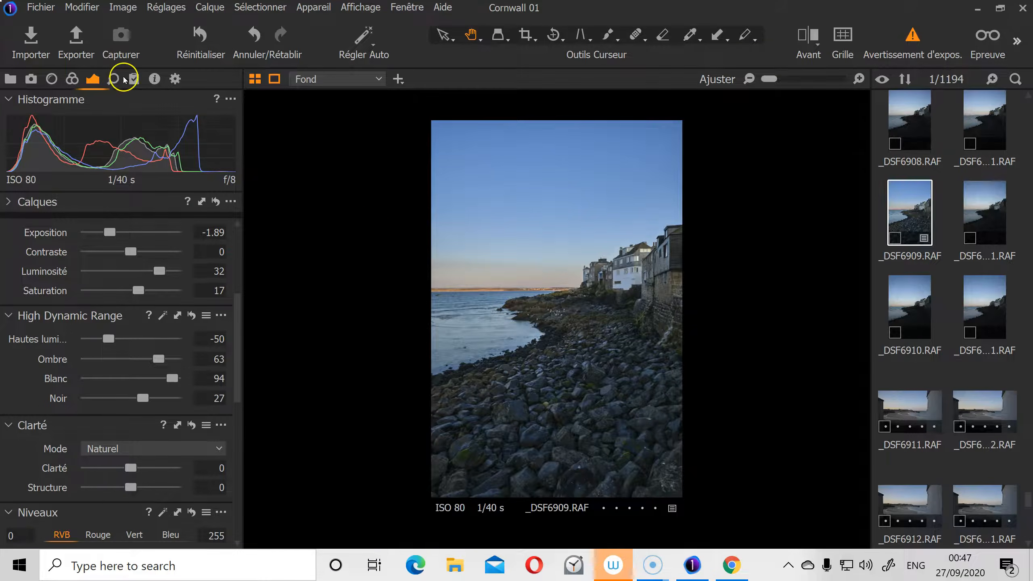
Set the Netteté amount (Montant) to 320 and inspect the rocks and the foot of the wall at 100%.
key(ctrl+6)
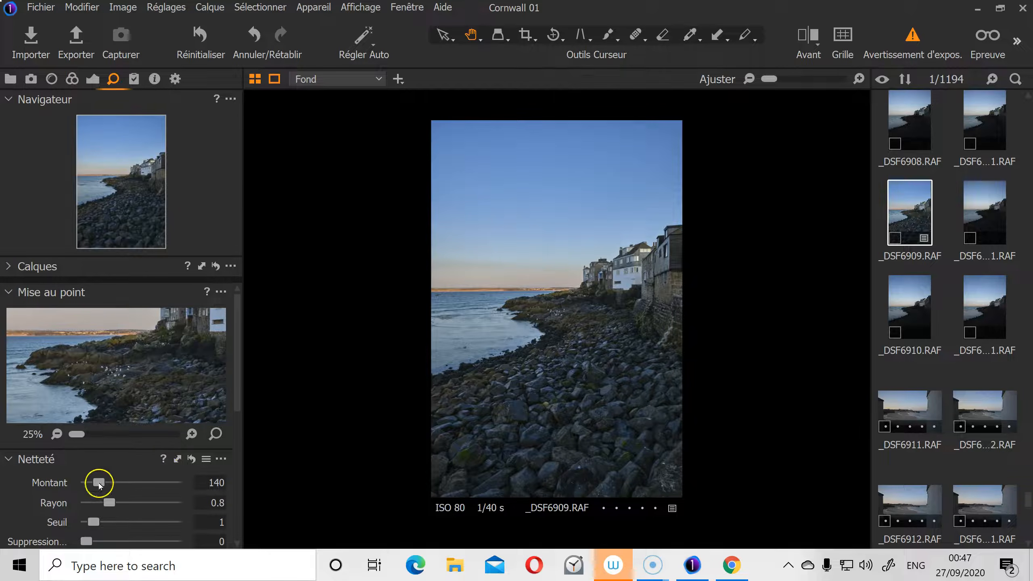
drag(99, 483, 116, 482)
double_click(577, 395)
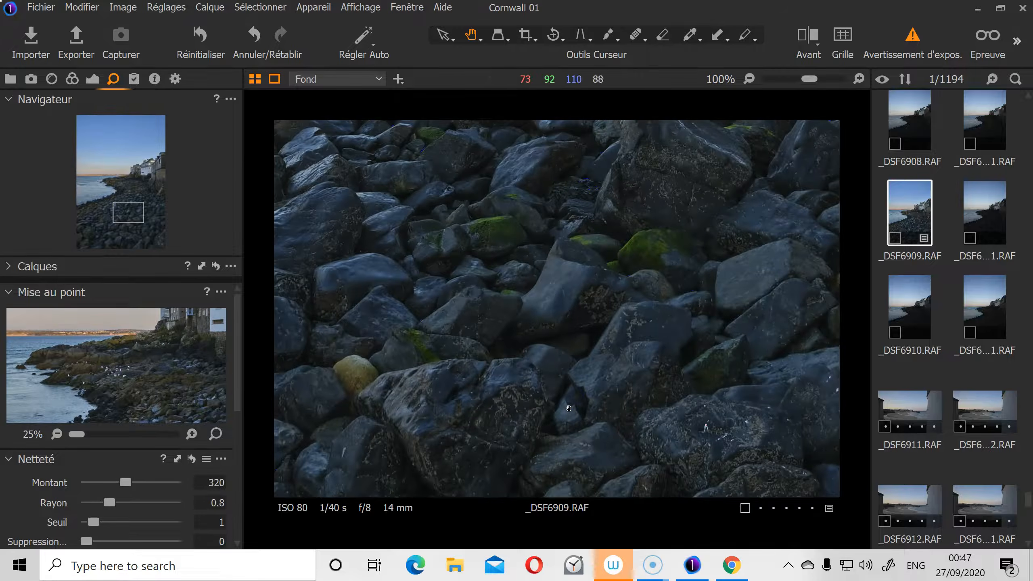
drag(565, 304, 497, 441)
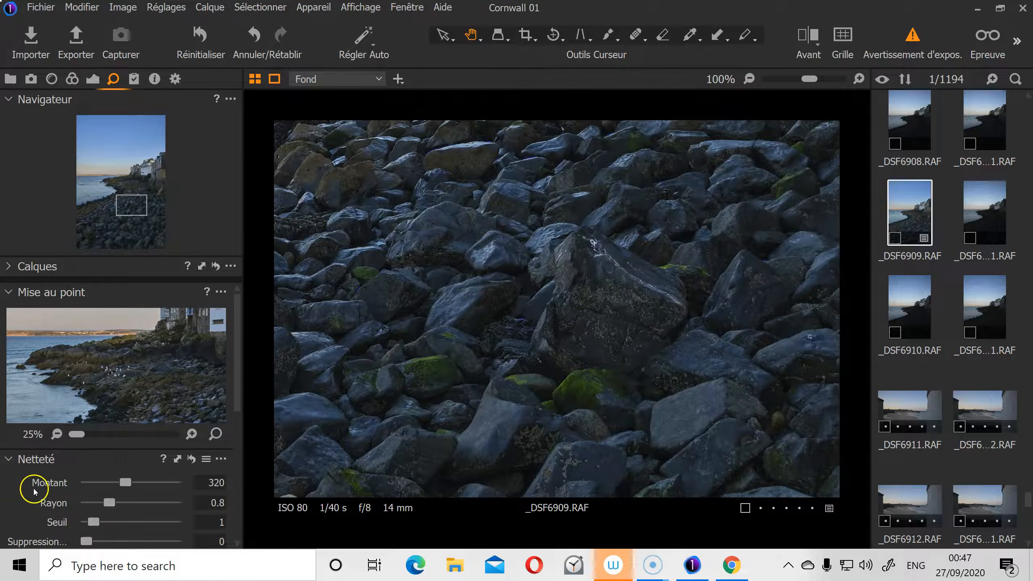
drag(671, 326, 382, 447)
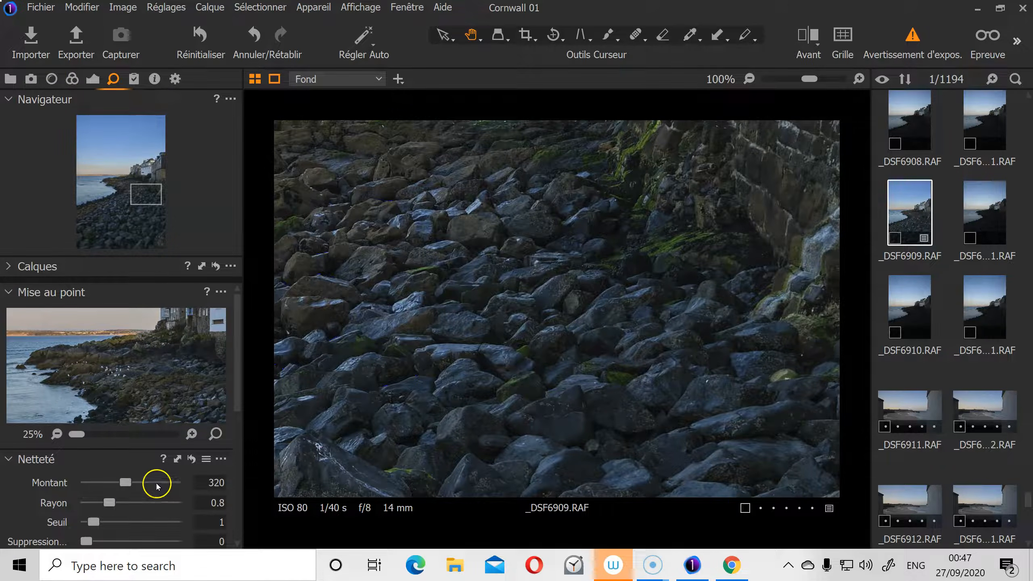
Temporarily reset the Netteté settings to compare the rocks with and without sharpening, and return to the full photo view.
click(192, 459)
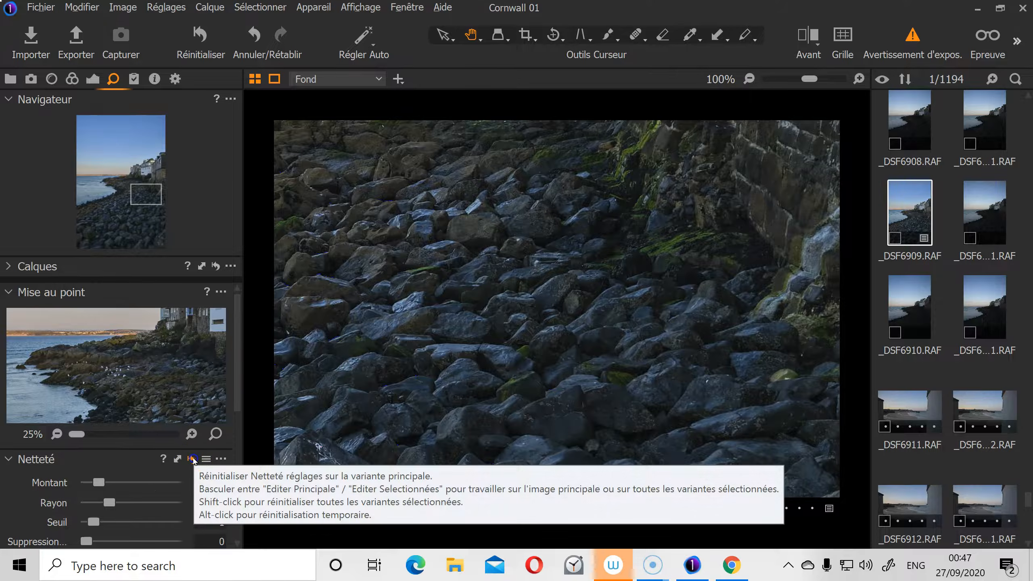
alt+click(193, 459)
alt+click(193, 459)
click(192, 459)
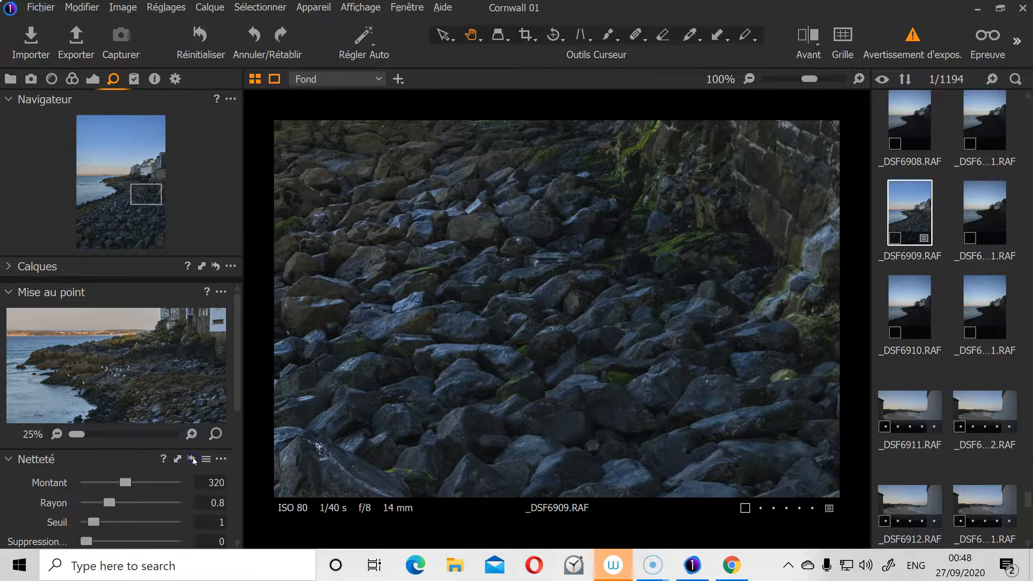
click(193, 459)
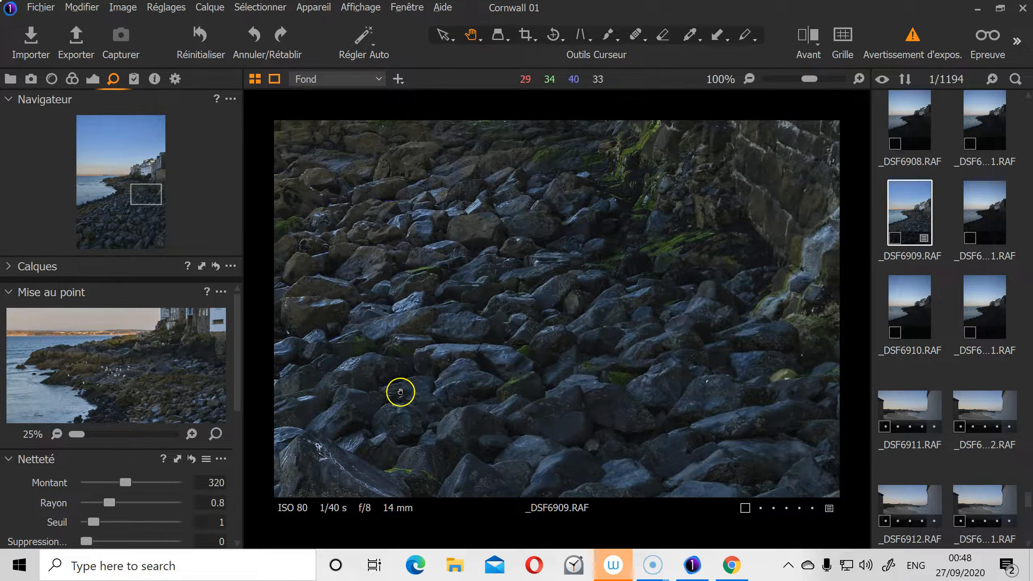
double_click(424, 391)
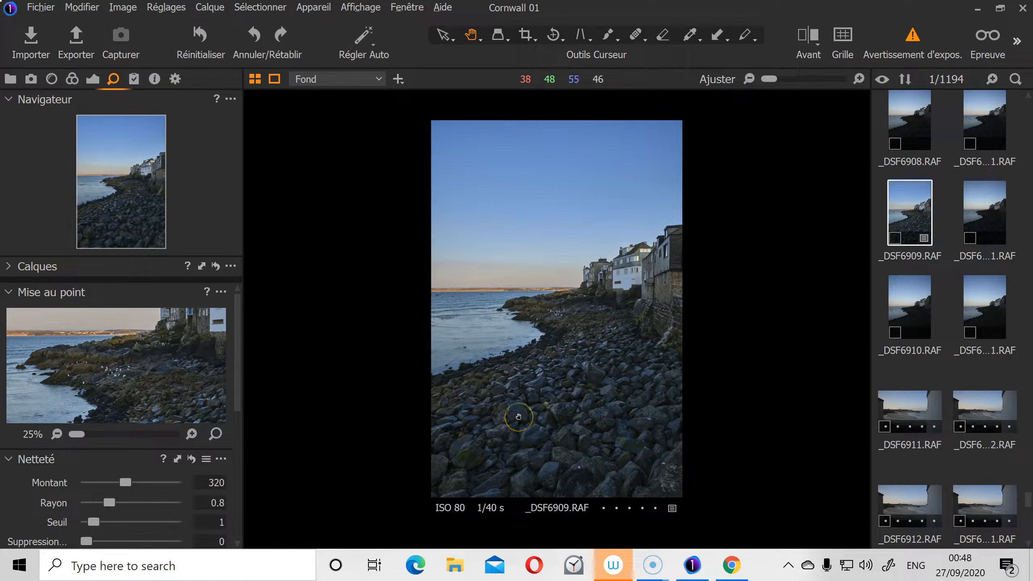
click(537, 448)
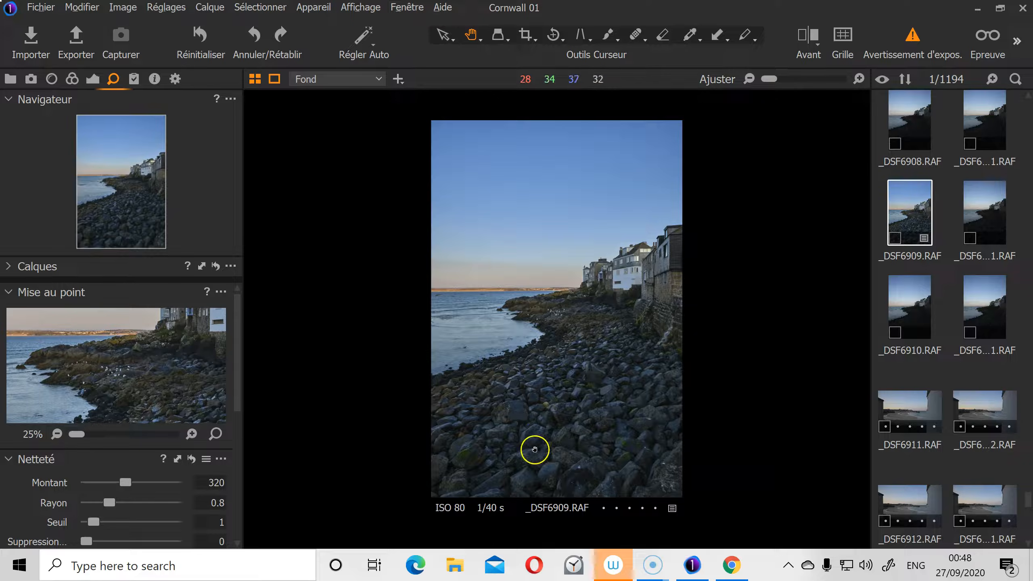